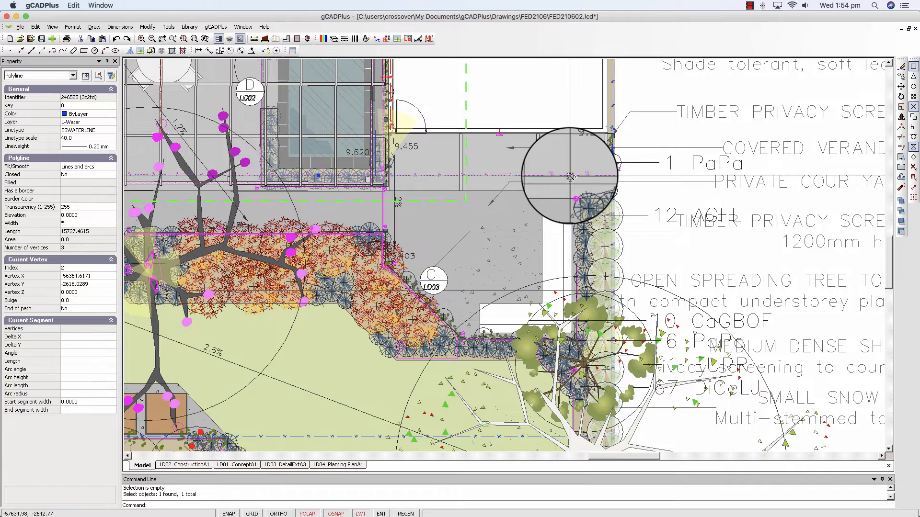
Step: Check the layer and linetype of the selected water line above the private courtyard, and clear the selection
scroll(571, 176, "up", 5)
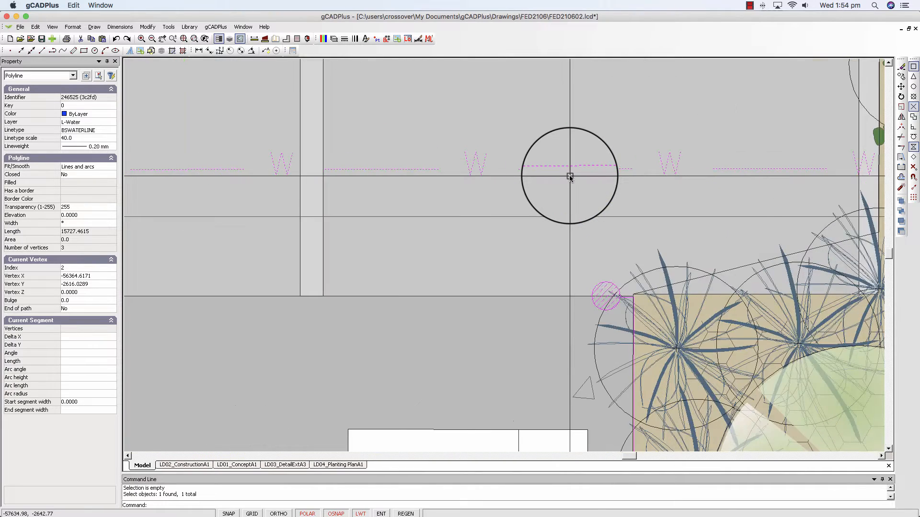
scroll(571, 176, "down", 2)
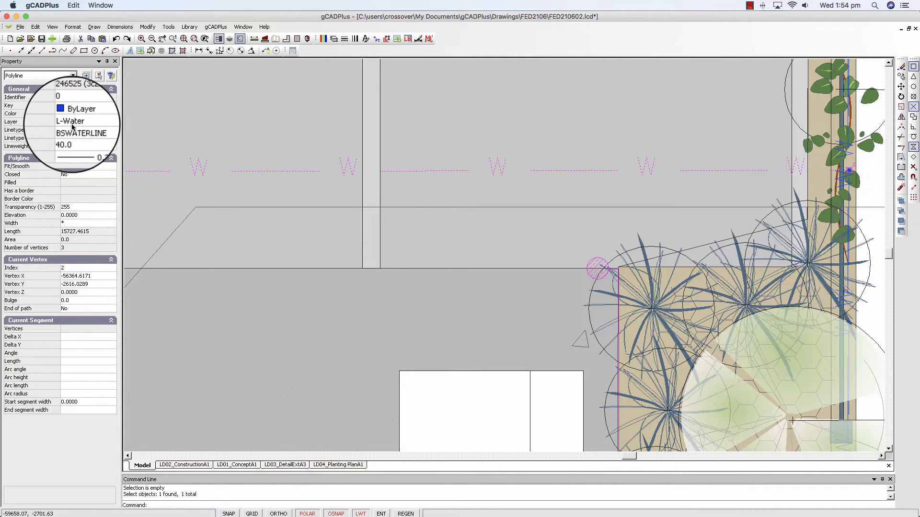
left_click(236, 140)
key("Escape")
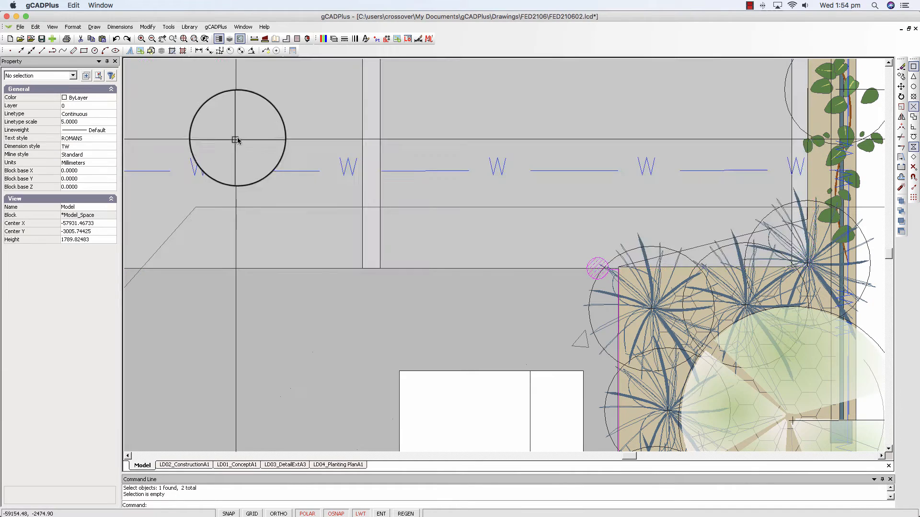
Step: Select the green dashed viewport boundary beside the swim spa to check its properties, and clear the selection
scroll(329, 162, "down", 3)
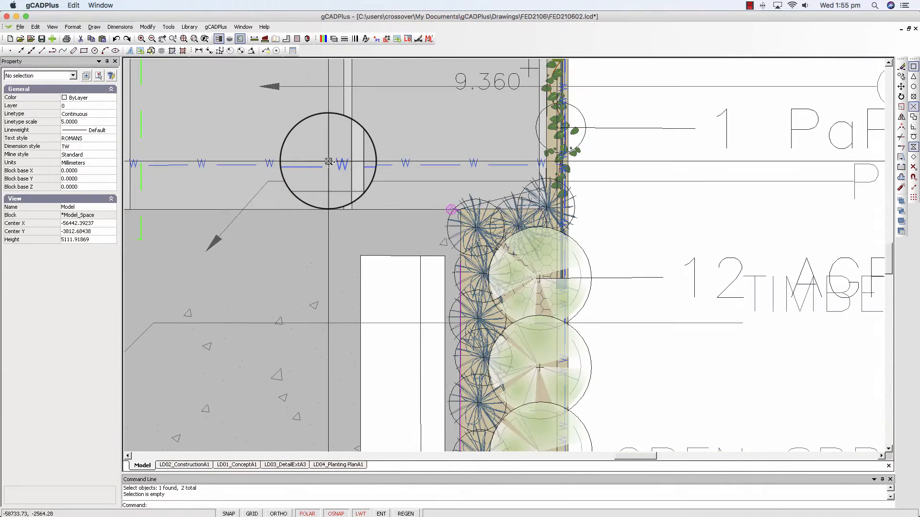
scroll(329, 161, "down", 1)
scroll(329, 161, "down", 3)
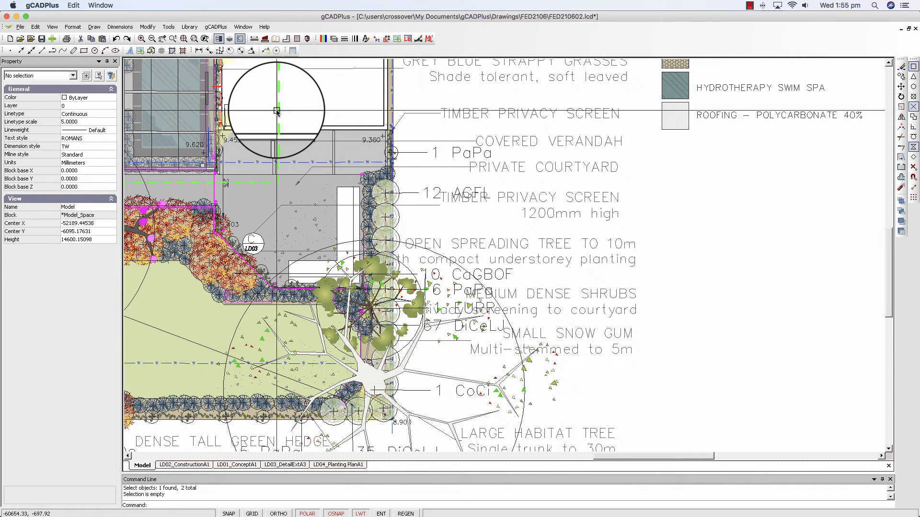
left_click(277, 111)
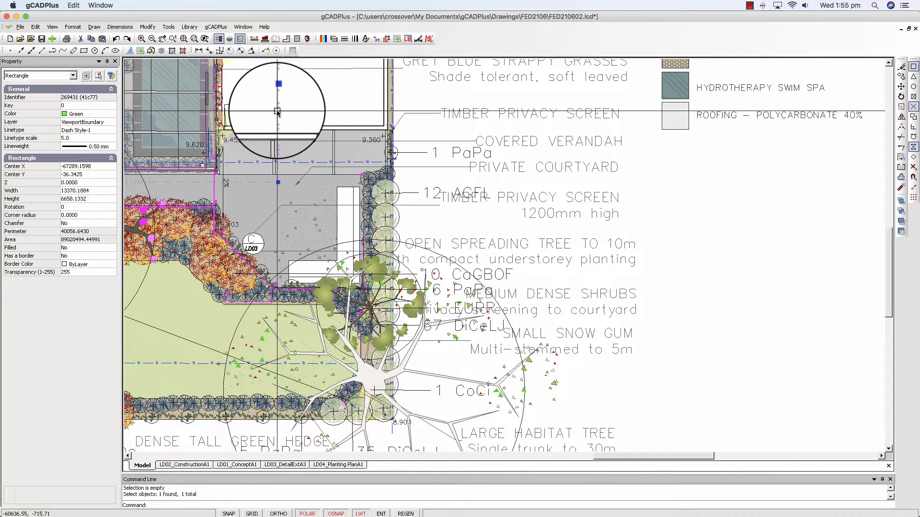
key("Escape")
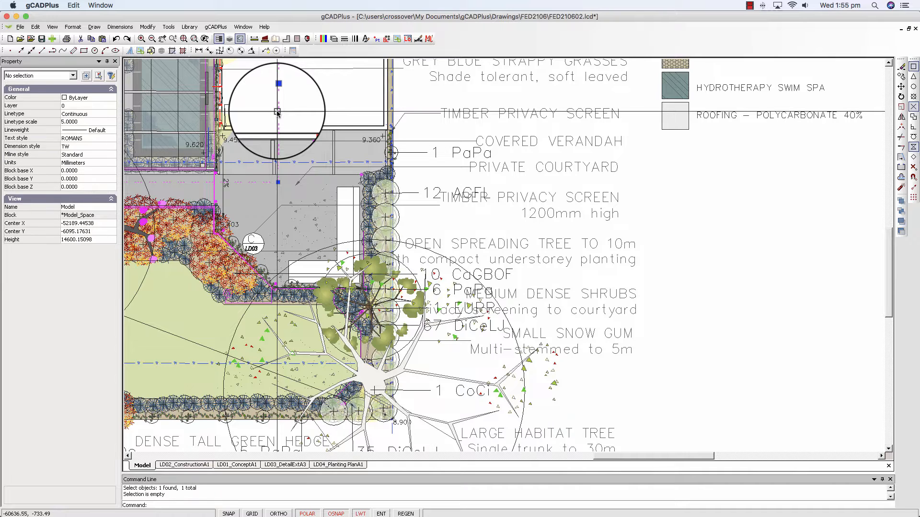
Step: Review the used layers in the Layer Properties Manager, sorting them by name in descending and back in ascending order
left_click(334, 39)
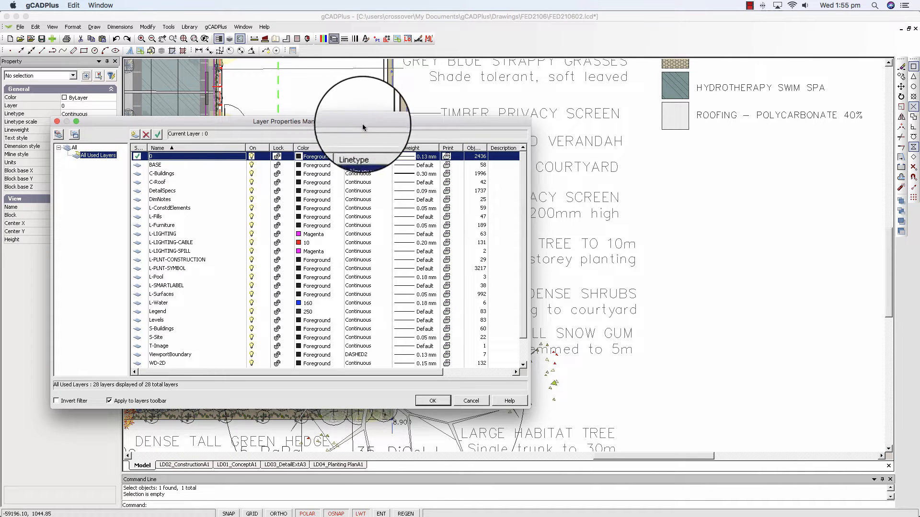
left_click(179, 150)
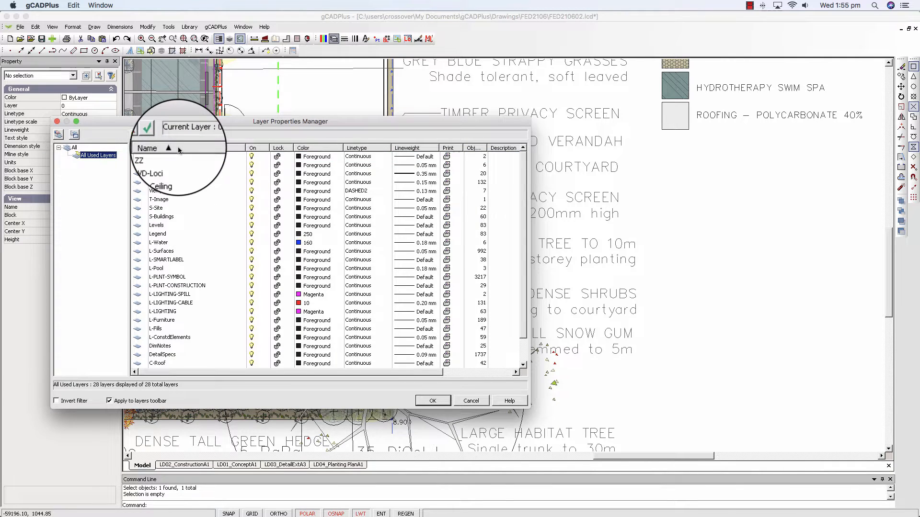
left_click(178, 150)
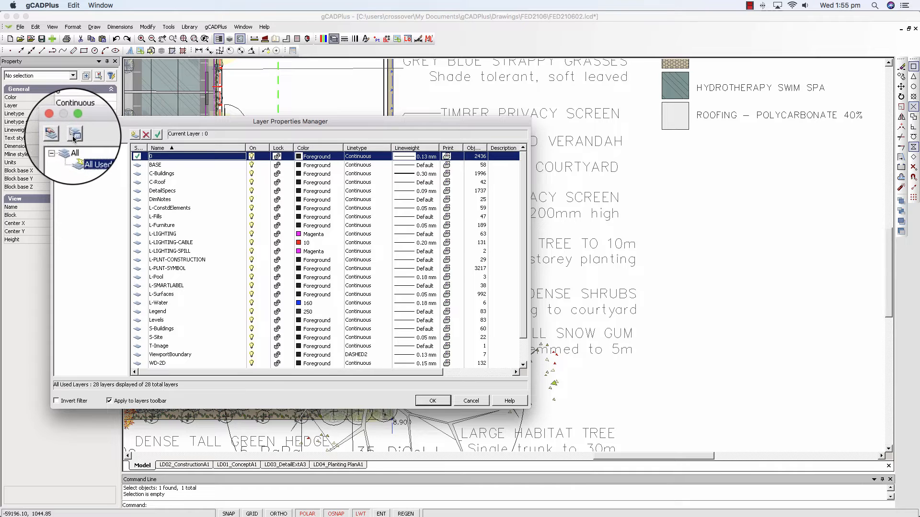
Step: Restore the saved layer state ForConstruction and apply it to the drawing
left_click(75, 139)
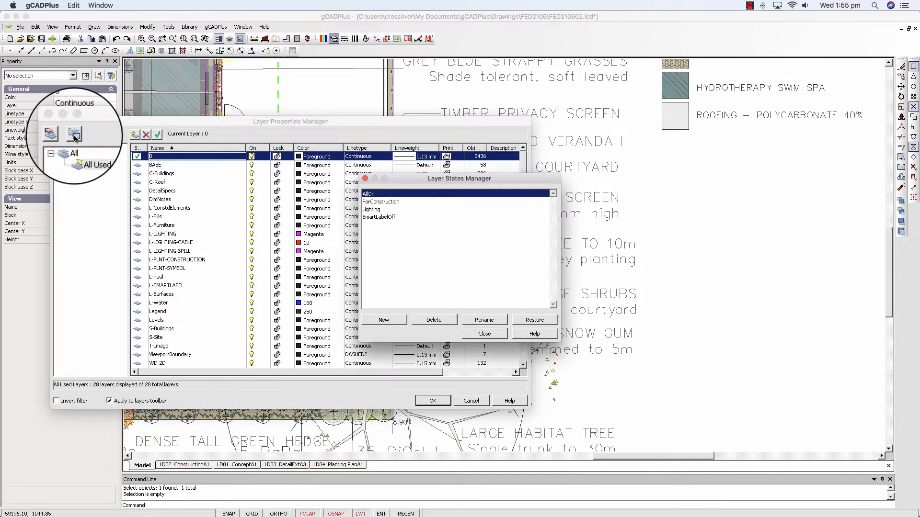
left_click(386, 202)
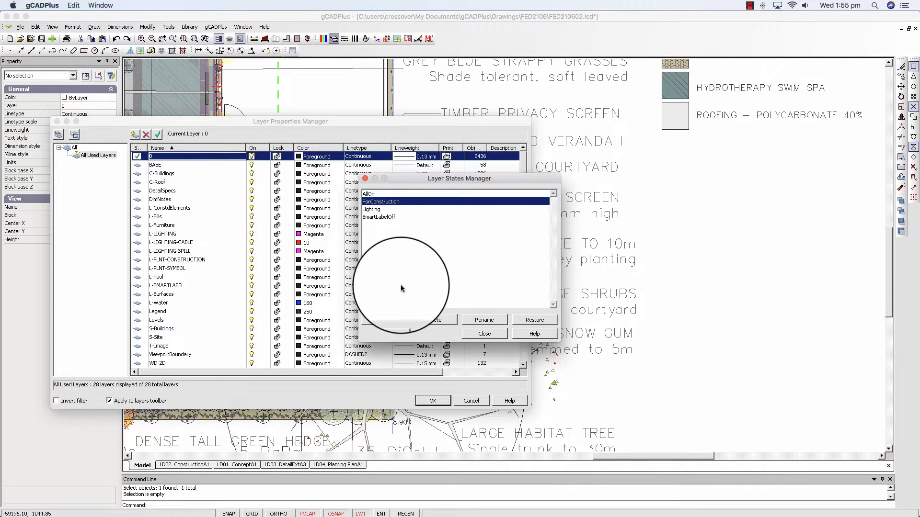
left_click(532, 320)
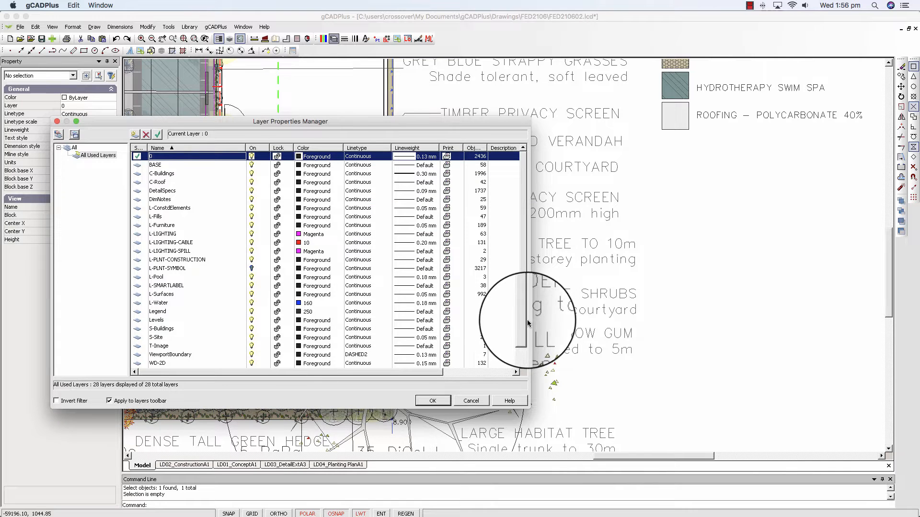
left_click(433, 402)
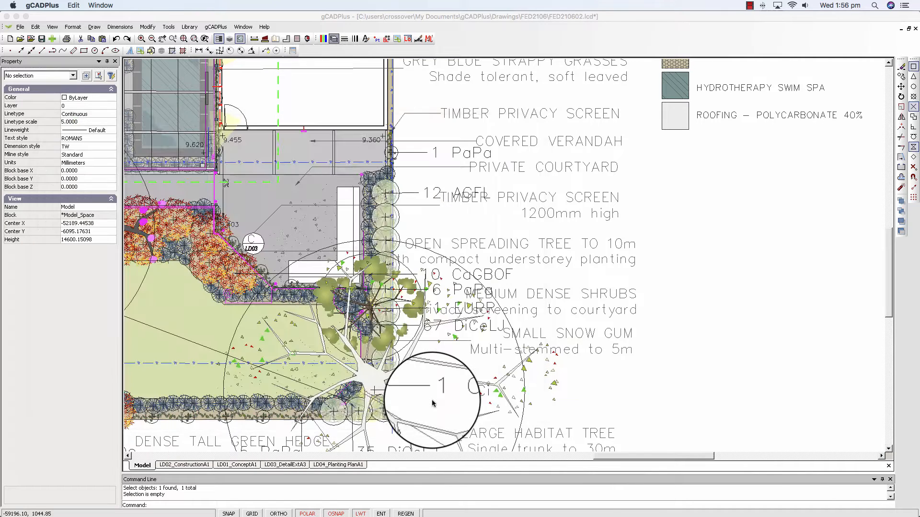
Step: Examine the simplified planting symbols across the garden and select a RedApple tree block below the seasonal edibles boxes to check its properties
scroll(437, 336, "down", 4)
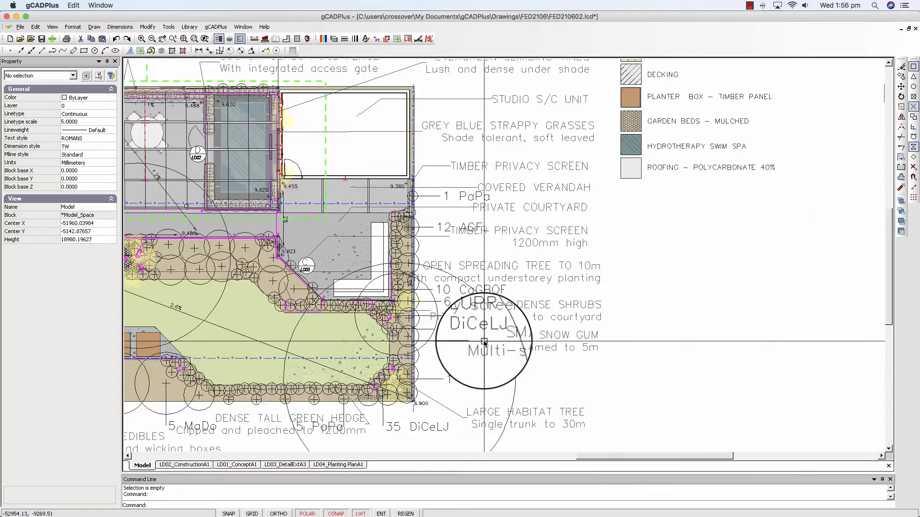
middle_click_drag(449, 313, 556, 296)
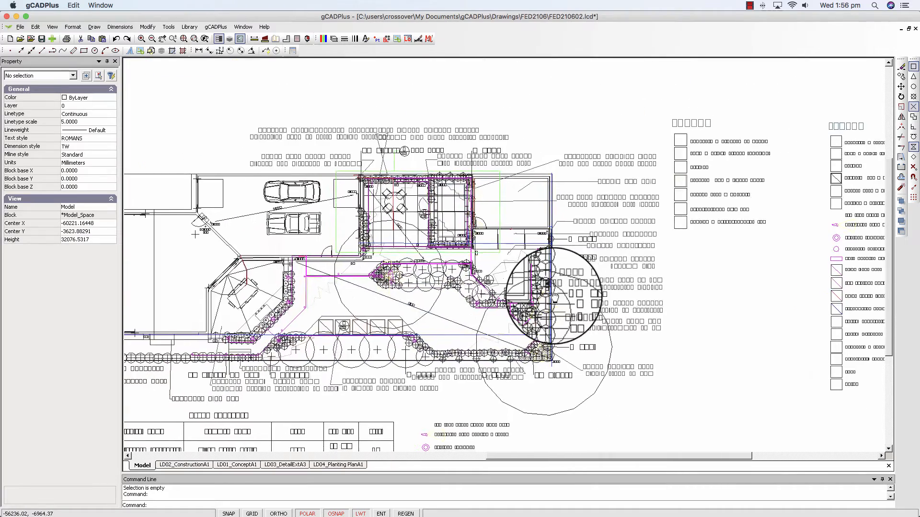
scroll(346, 351, "up", 3)
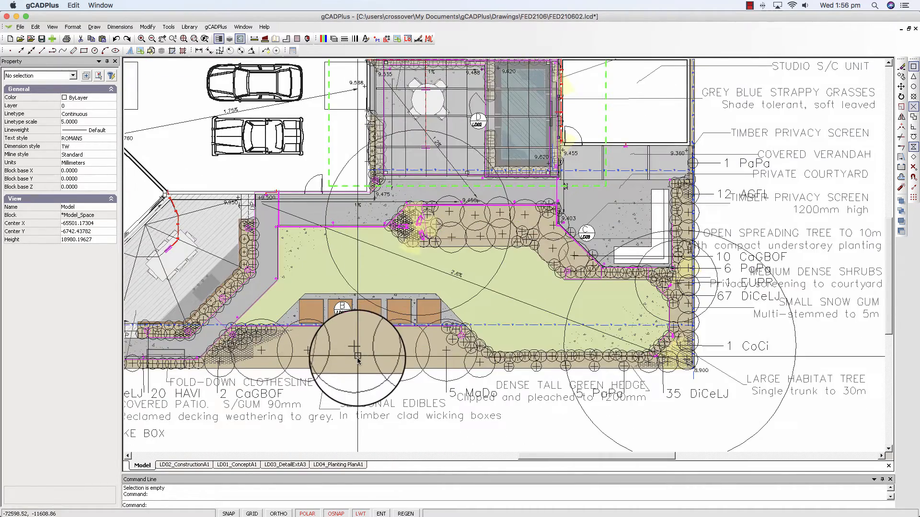
scroll(354, 352, "up", 2)
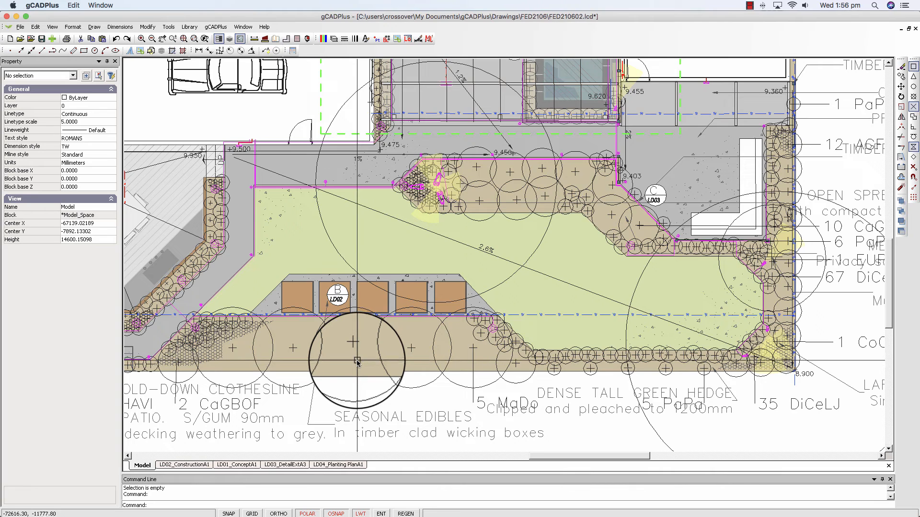
scroll(357, 362, "up", 2)
scroll(364, 374, "down", 1)
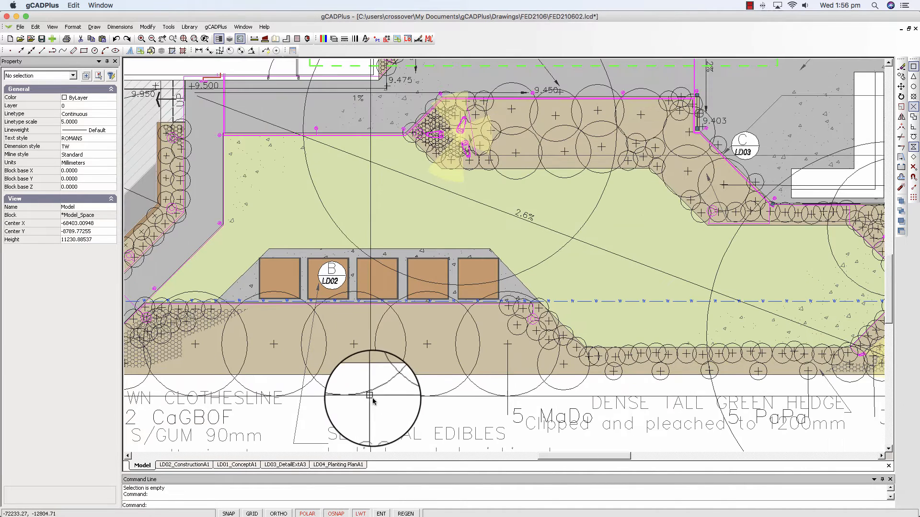
left_click(372, 397)
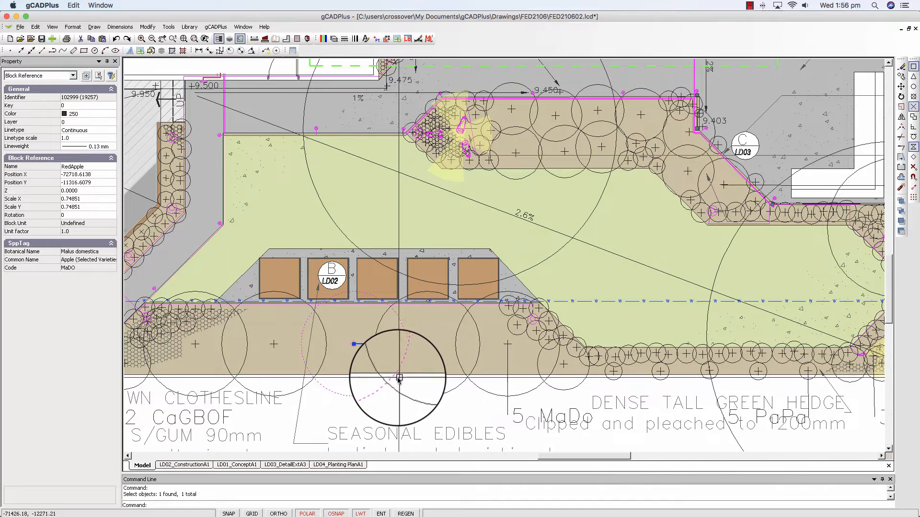
Step: Restore the saved layer state Lighting and apply it to the drawing
scroll(380, 379, "down", 2)
scroll(378, 383, "down", 3)
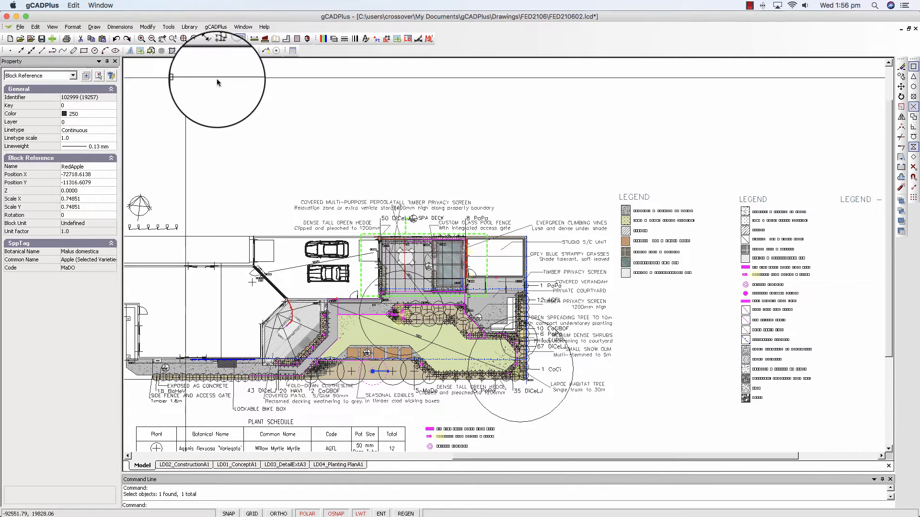
left_click(333, 38)
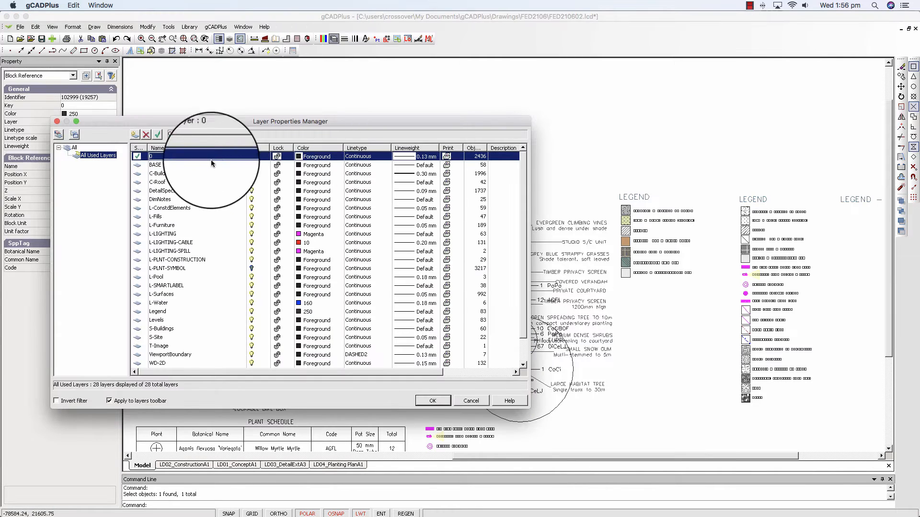
left_click(74, 138)
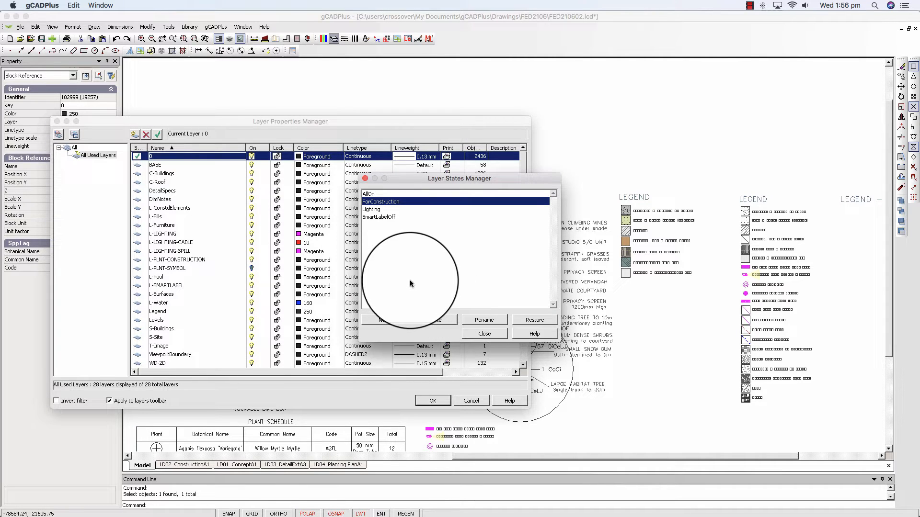
left_click(375, 210)
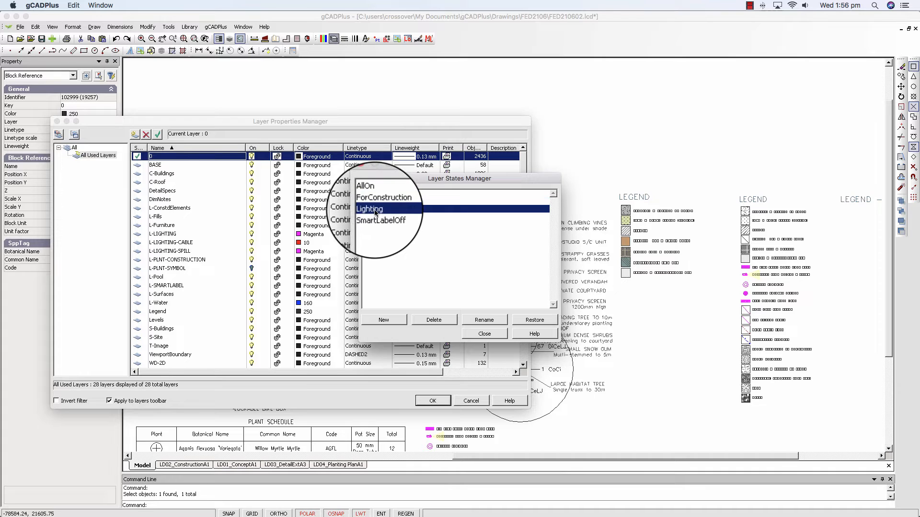
left_click(533, 321)
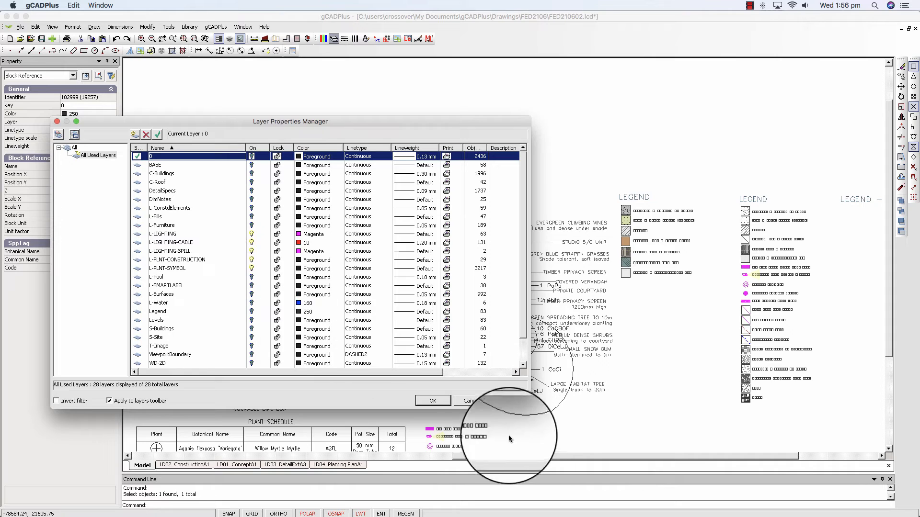
left_click(437, 403)
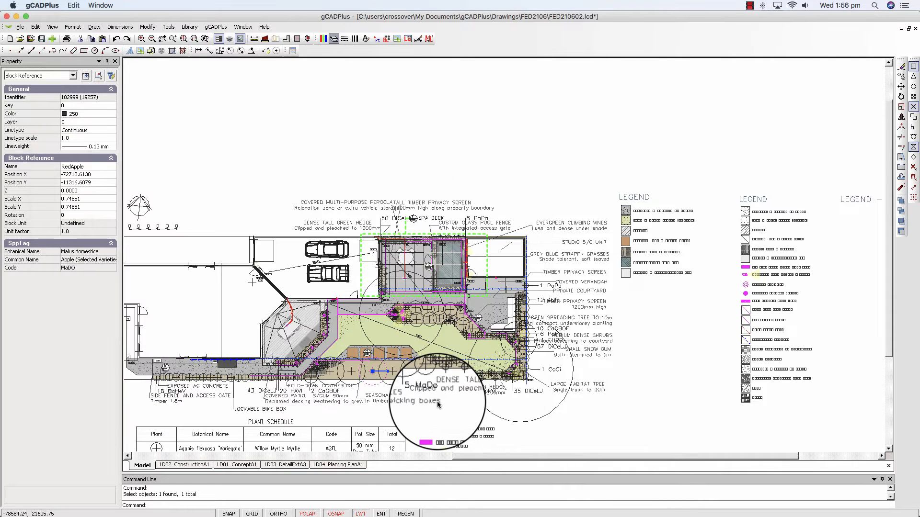
Step: Examine the lighting layout, following the light fittings and parallel cable runs around the lawn and up to the building connection
scroll(438, 404, "up", 5)
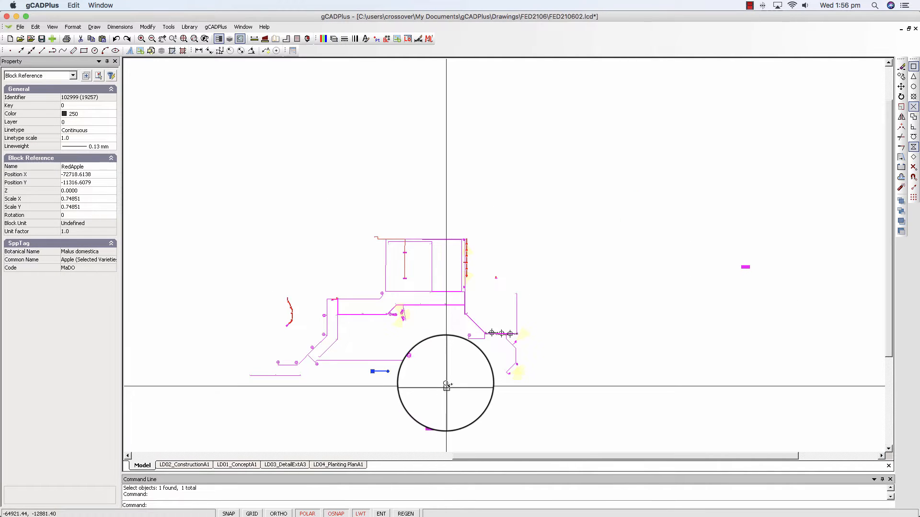
middle_click_drag(458, 371, 490, 352)
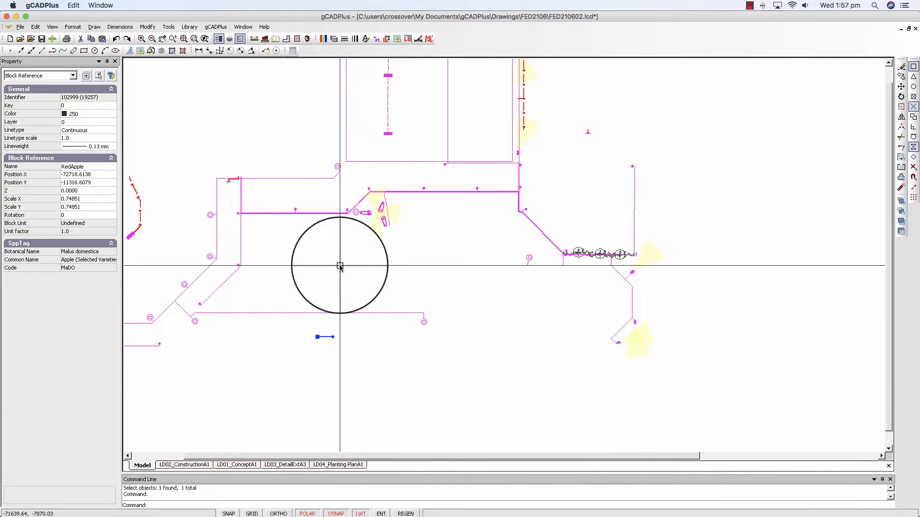
middle_click_drag(383, 268, 468, 282)
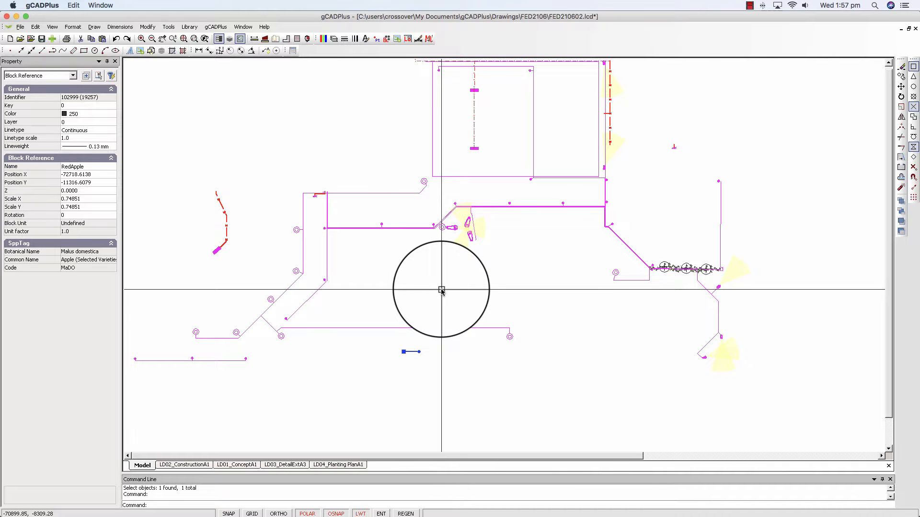
scroll(380, 229, "up", 5)
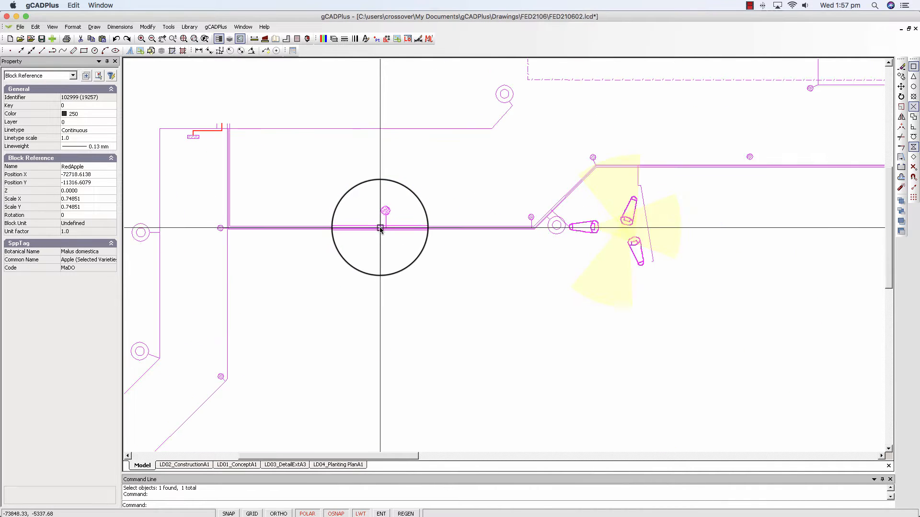
scroll(380, 229, "up", 5)
middle_click_drag(455, 255, 630, 300)
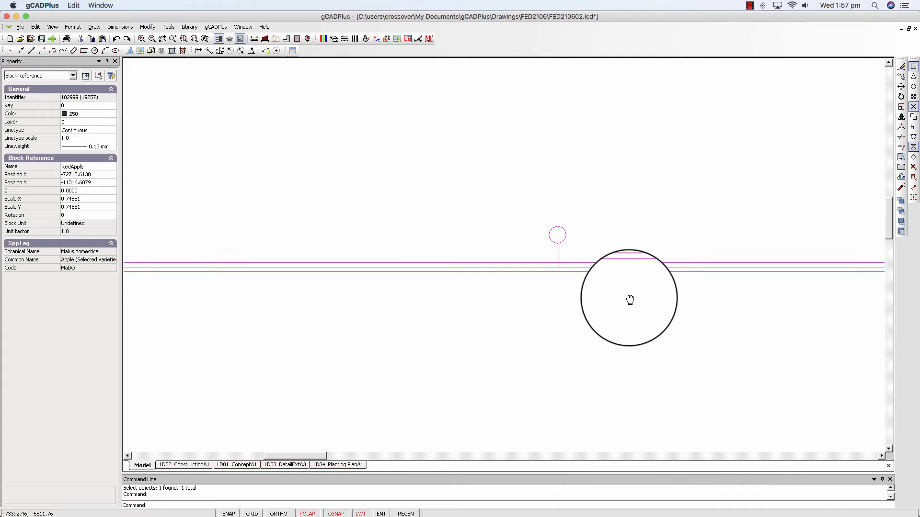
scroll(578, 303, "down", 3)
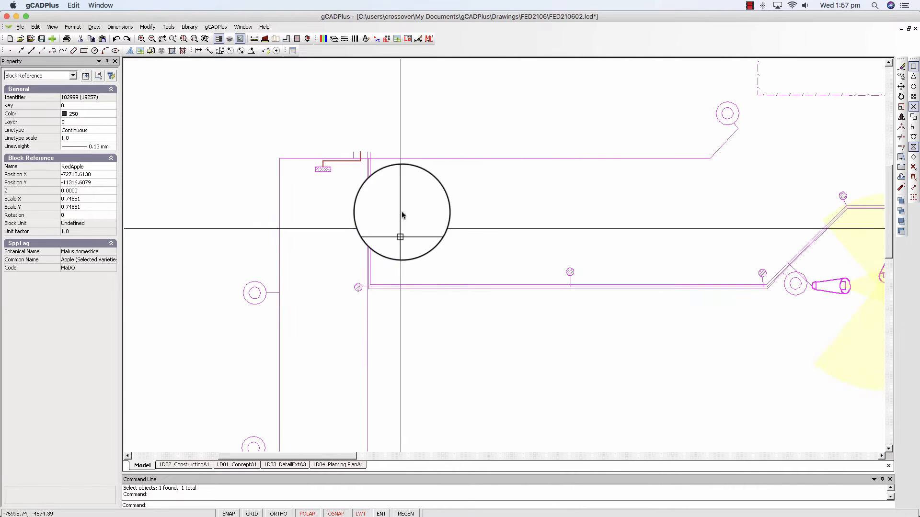
scroll(389, 200, "up", 2)
scroll(386, 201, "down", 1)
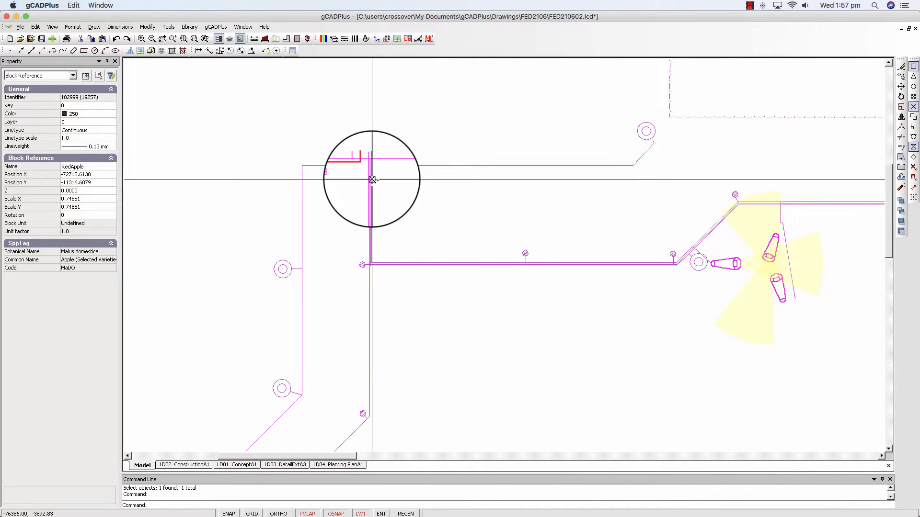
scroll(369, 172, "up", 3)
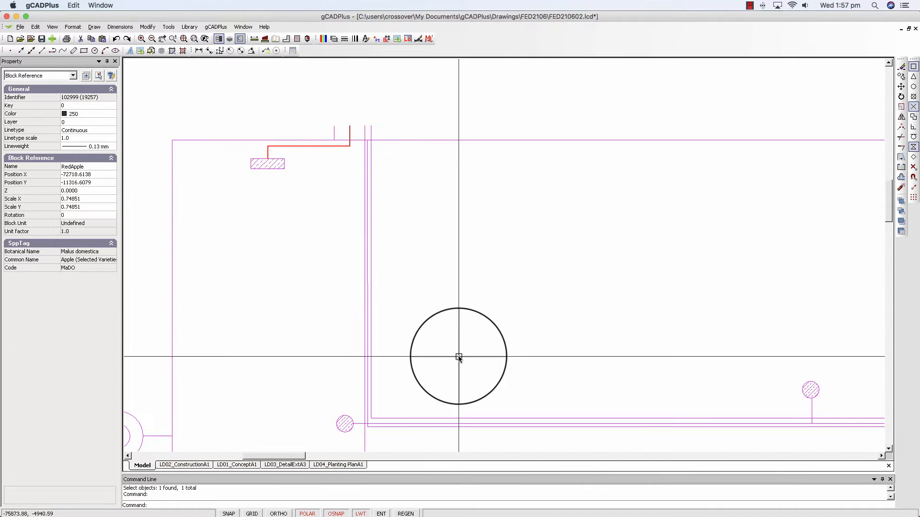
scroll(458, 357, "down", 1)
scroll(458, 358, "down", 1)
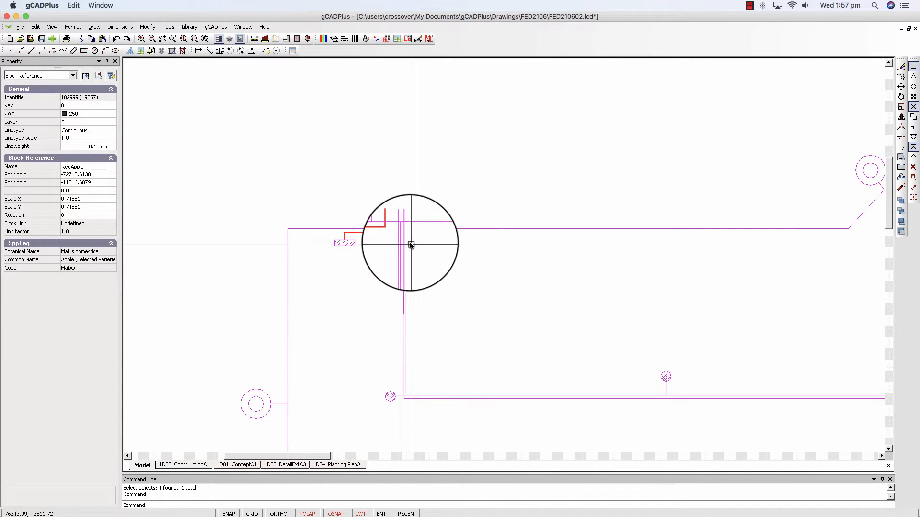
Step: Examine the lighting runs from the building connection past the lawn spotlights to the climbing plants still shown along the eastern cable run
scroll(613, 421, "down", 2)
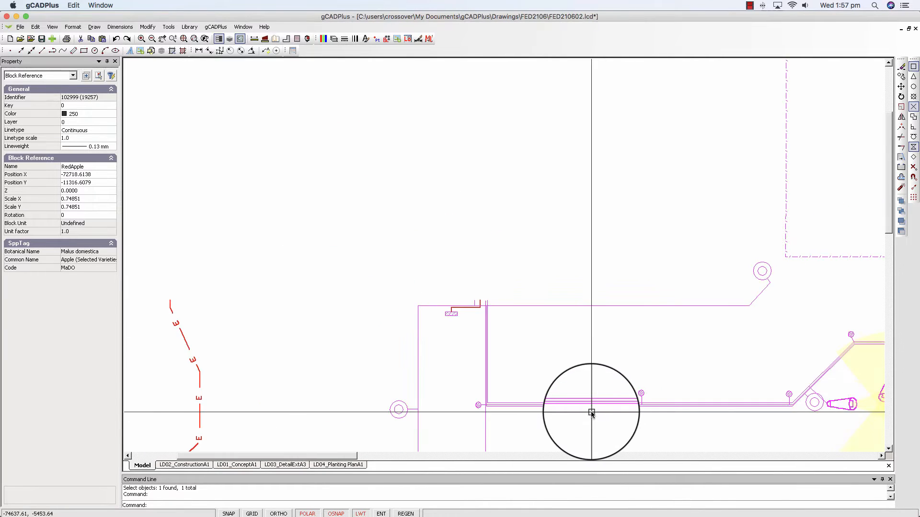
middle_click_drag(627, 393, 530, 364)
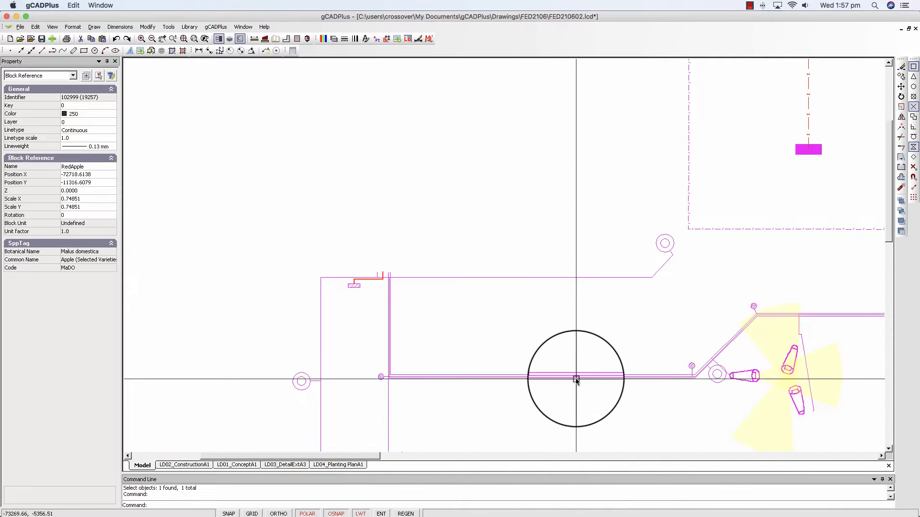
scroll(575, 380, "down", 2)
scroll(694, 393, "up", 2)
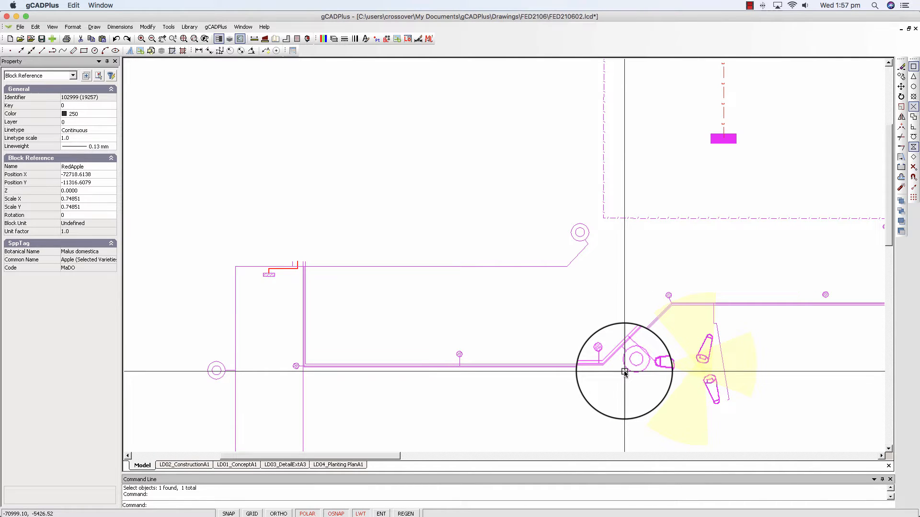
scroll(599, 363, "down", 3)
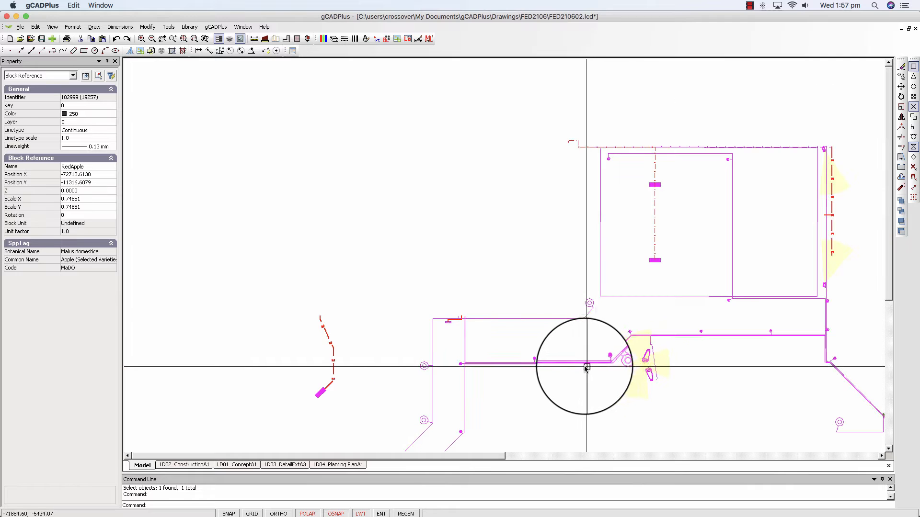
scroll(586, 367, "down", 2)
middle_click_drag(679, 389, 488, 283)
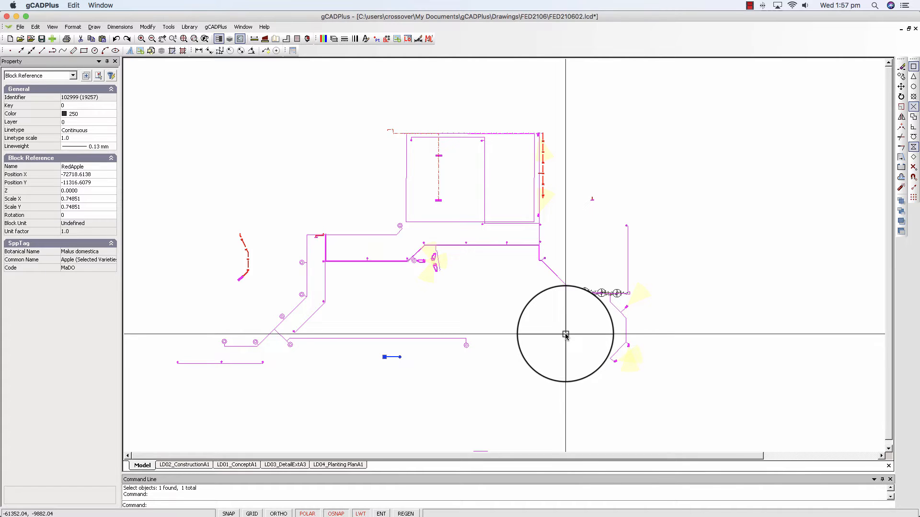
scroll(596, 311, "up", 3)
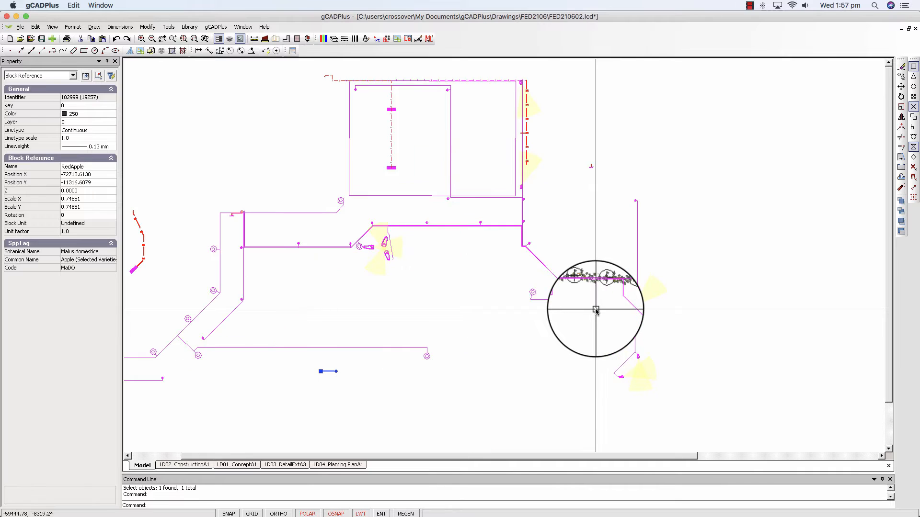
scroll(596, 311, "up", 3)
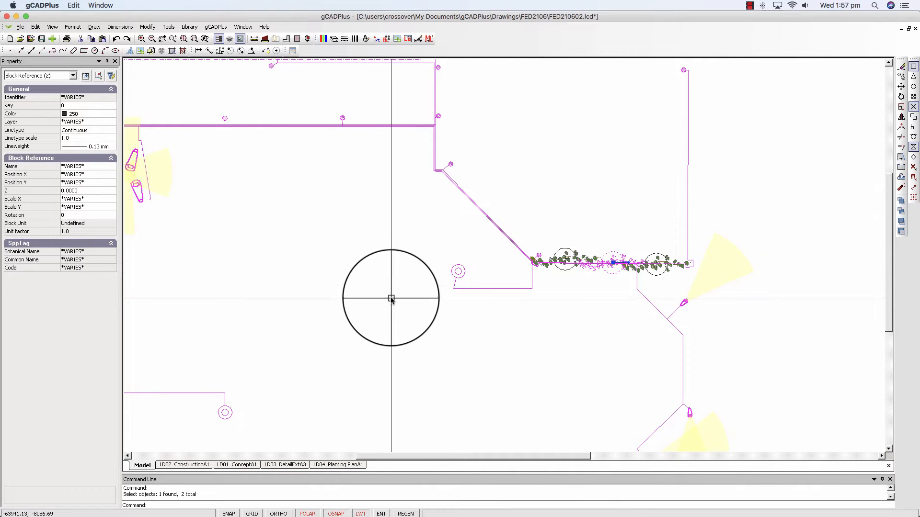
Step: Move the westernmost Wonga Vine climber block on the eastern cable run to layer 0
key("Escape")
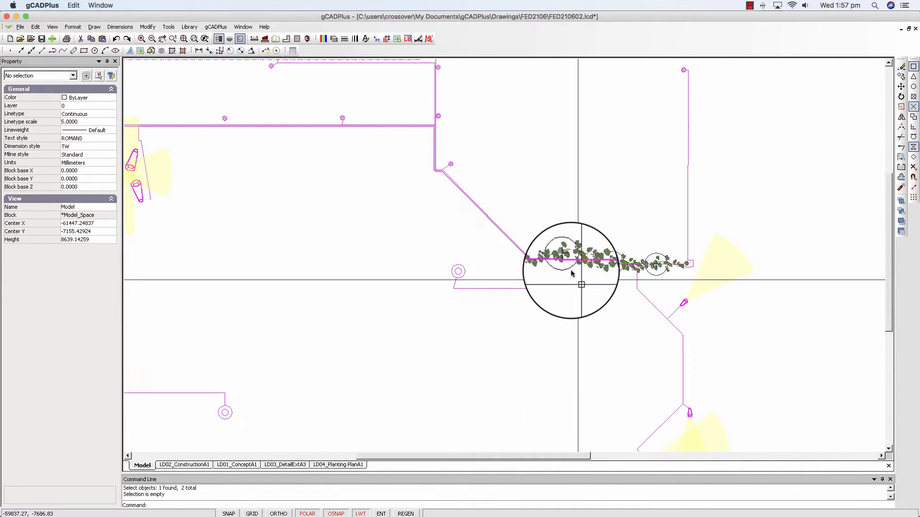
left_click(570, 267)
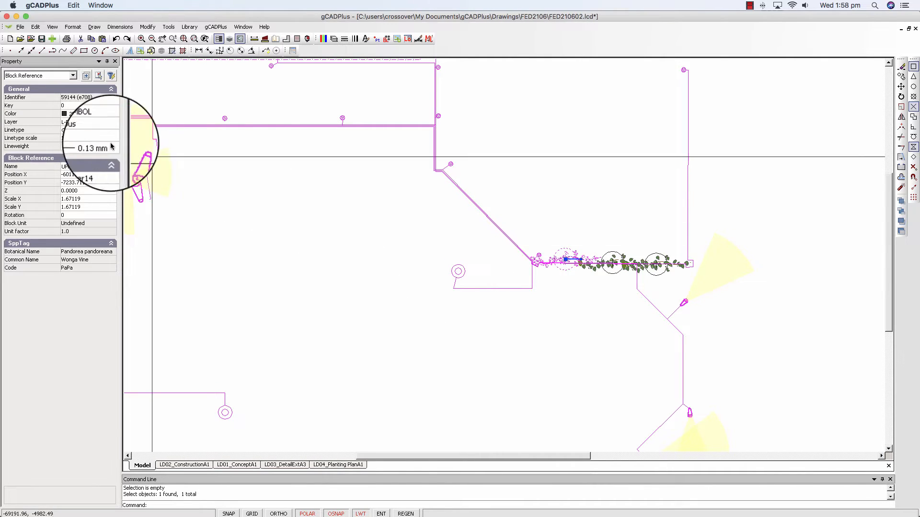
left_click(114, 122)
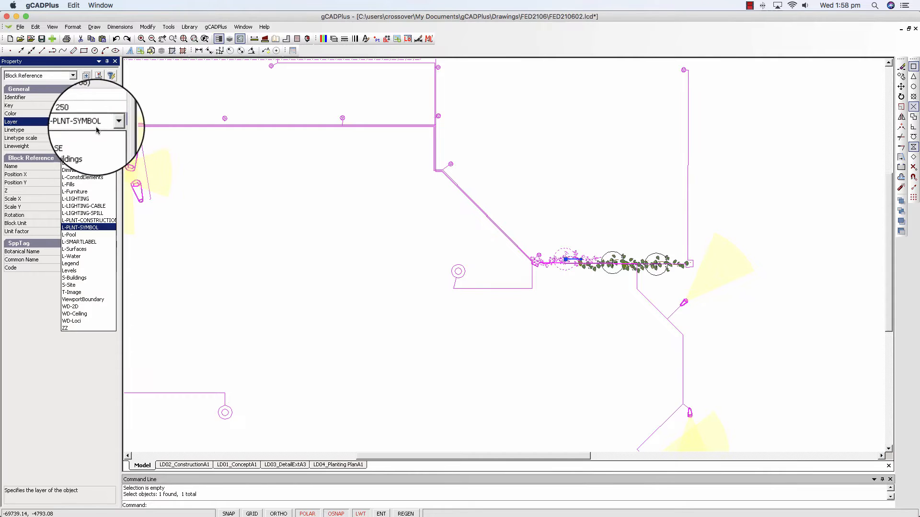
left_click(97, 134)
key("Escape")
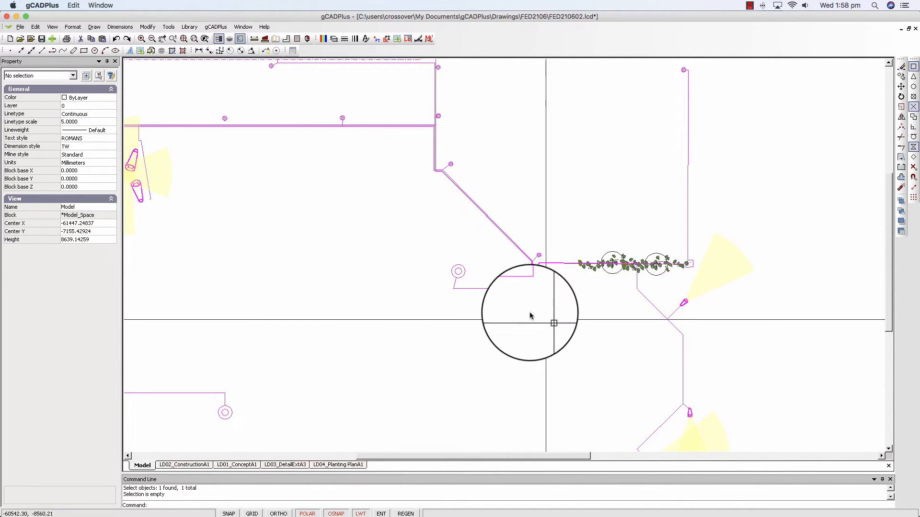
Step: Check the layer list and the saved layer states without changing any of them
left_click(334, 38)
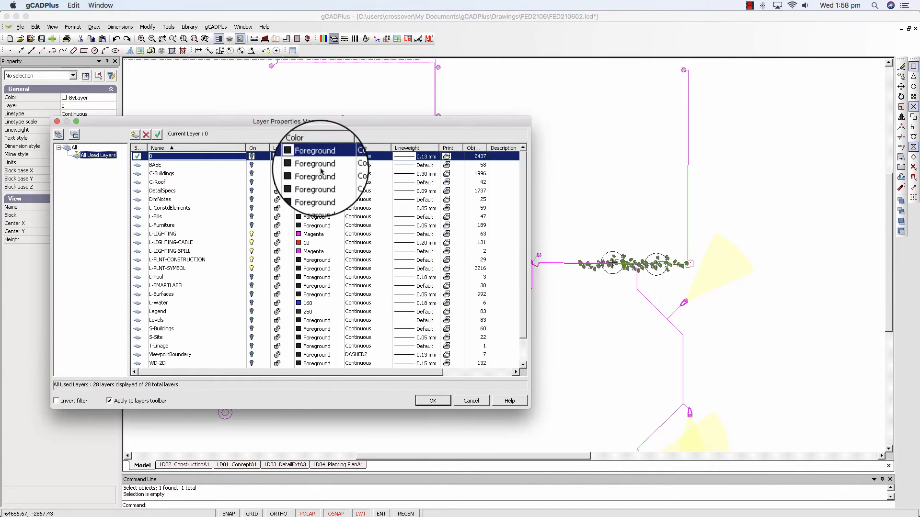
left_click(75, 136)
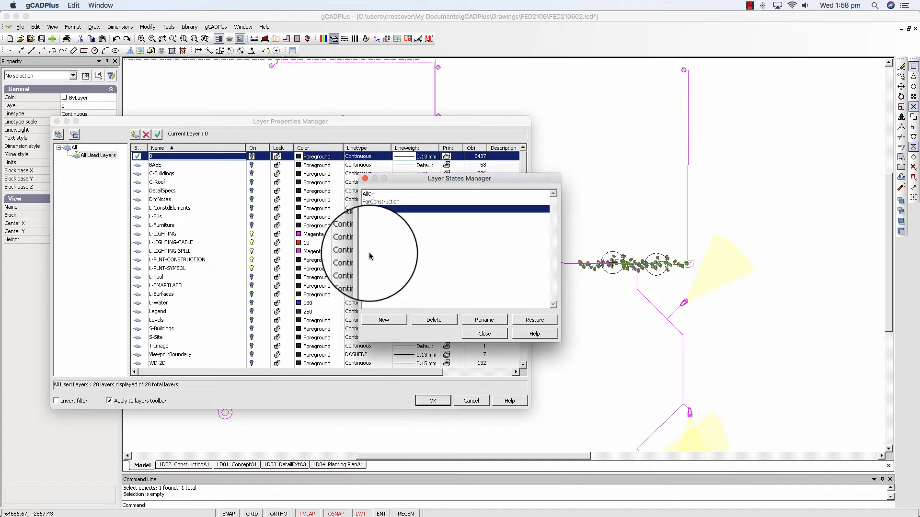
left_click(485, 332)
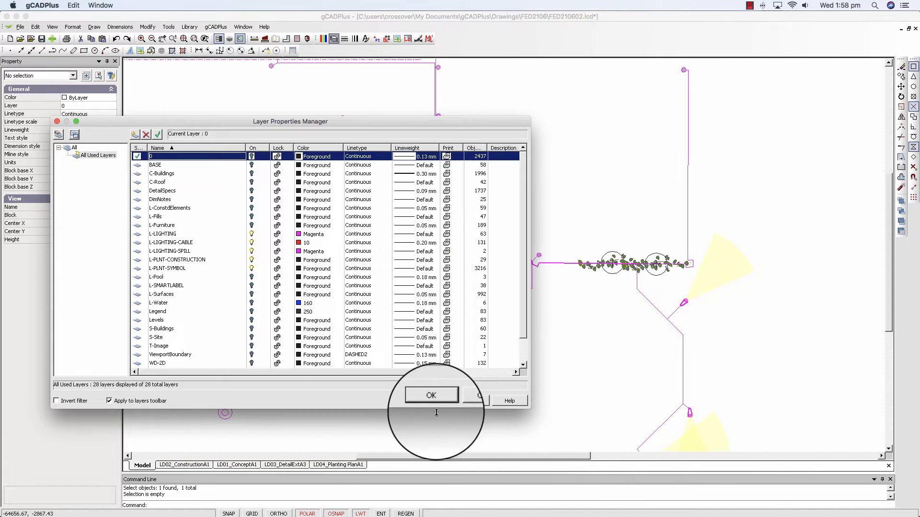
left_click(431, 398)
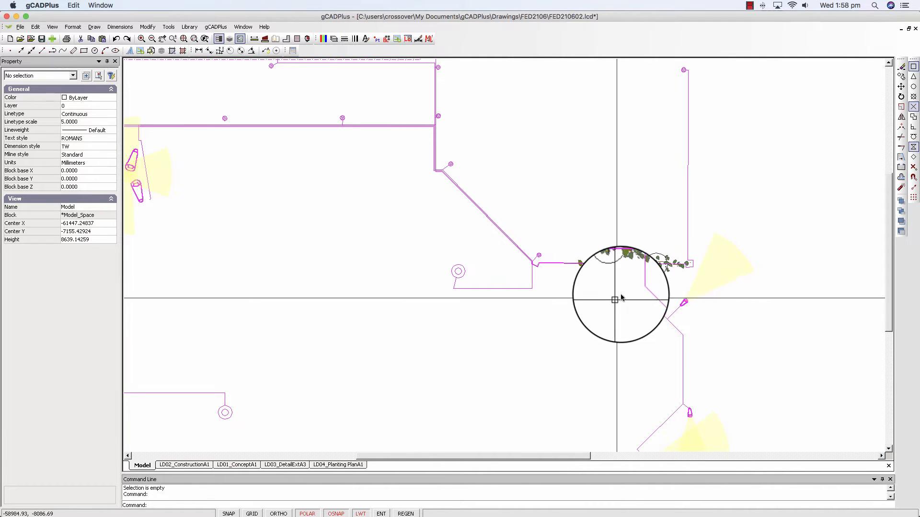
Step: Move the two remaining Wonga Vine climber blocks on the eastern cable run to layer 0
left_click(627, 267)
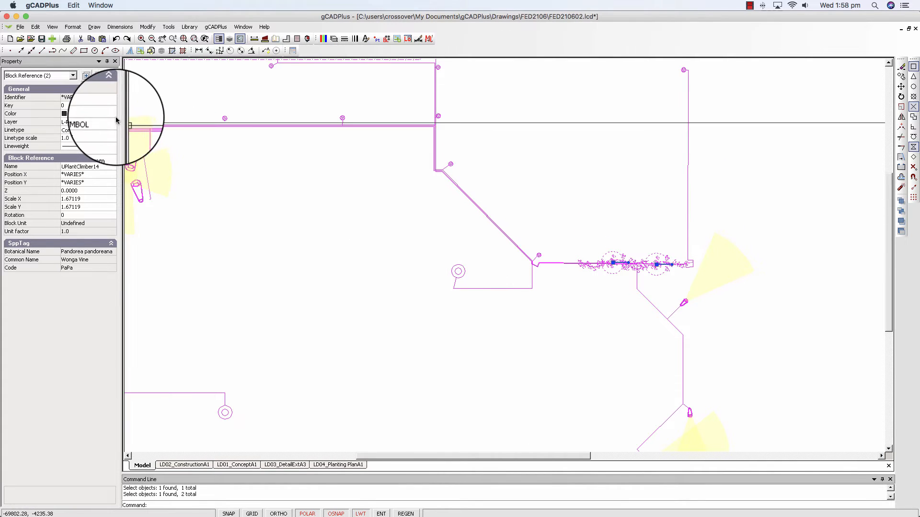
left_click(96, 122)
left_click(113, 122)
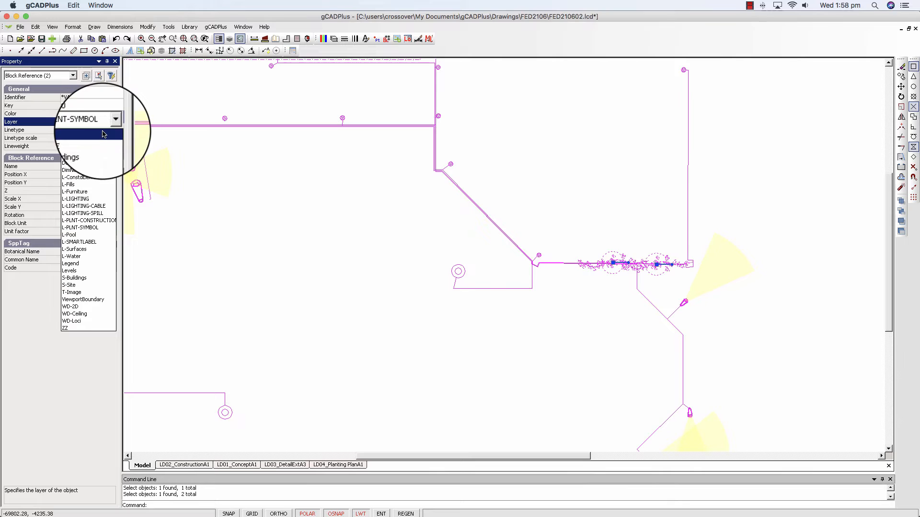
left_click(98, 130)
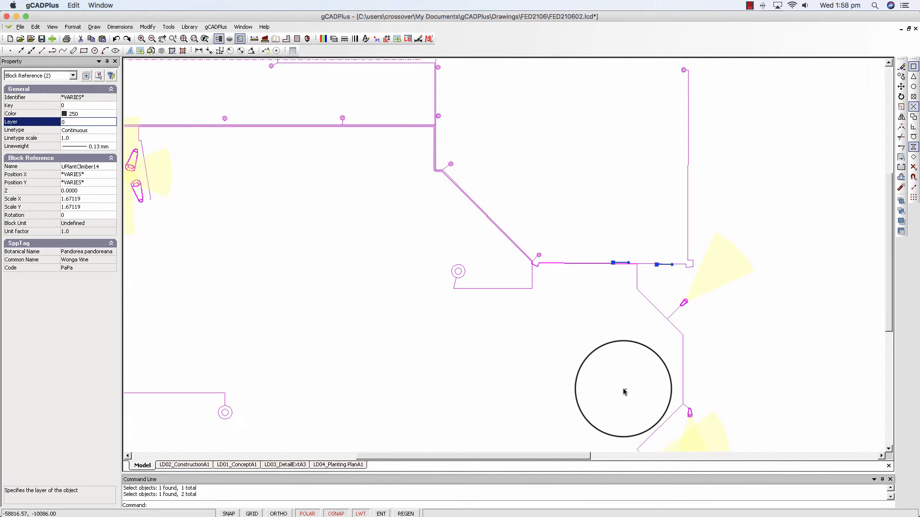
key("Escape")
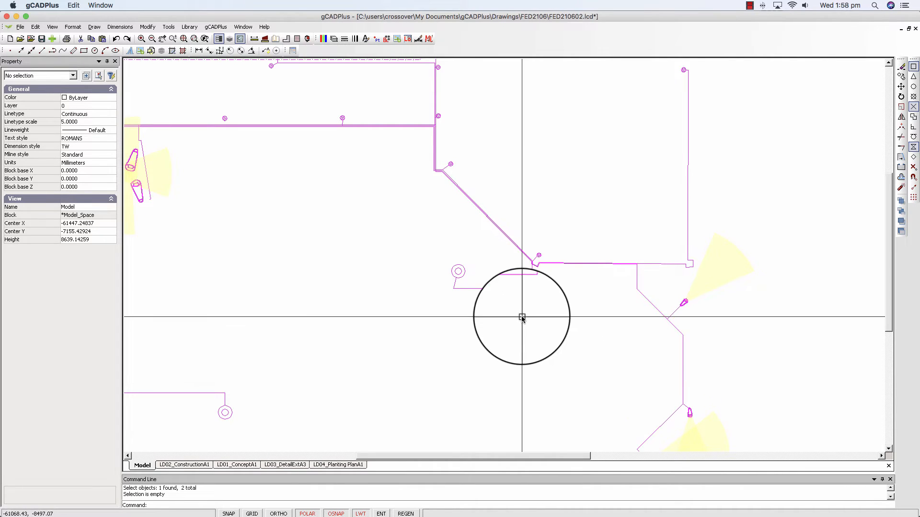
Step: Try to apply the saved layer state AllOn to the drawing
scroll(520, 320, "down", 2)
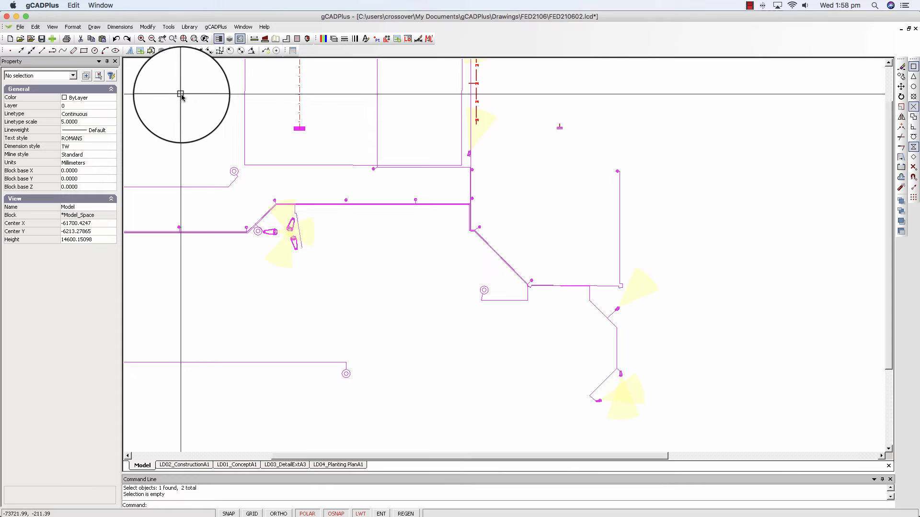
left_click(334, 38)
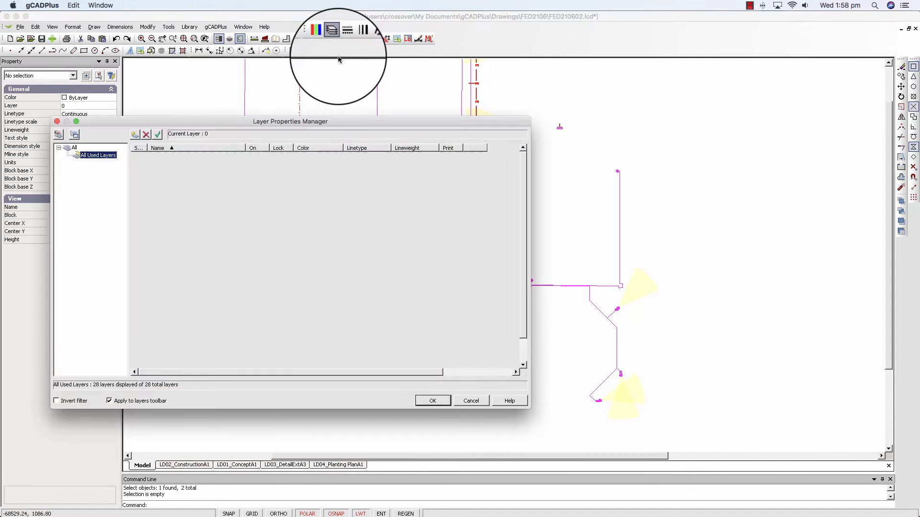
left_click(74, 135)
left_click(370, 193)
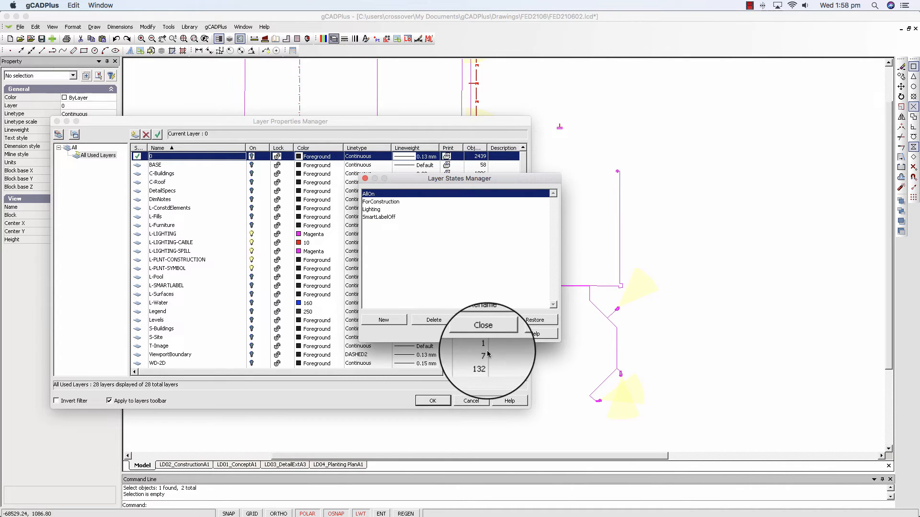
left_click(486, 334)
left_click(445, 402)
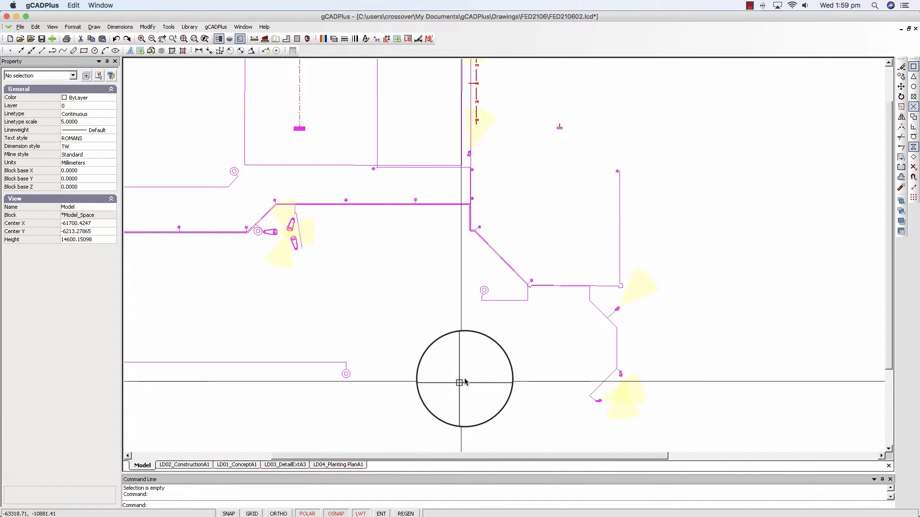
Step: Restore the saved layer state AllOn and apply it to the drawing
scroll(519, 385, "down", 1)
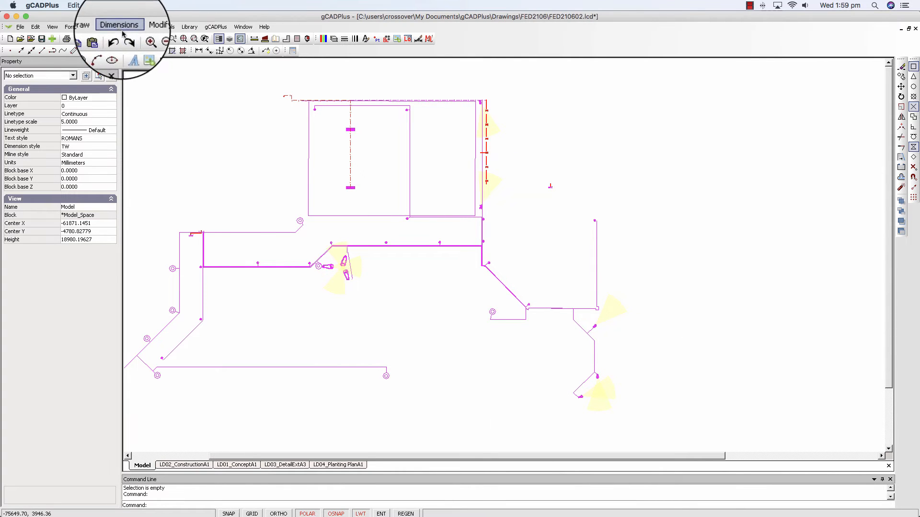
left_click(334, 38)
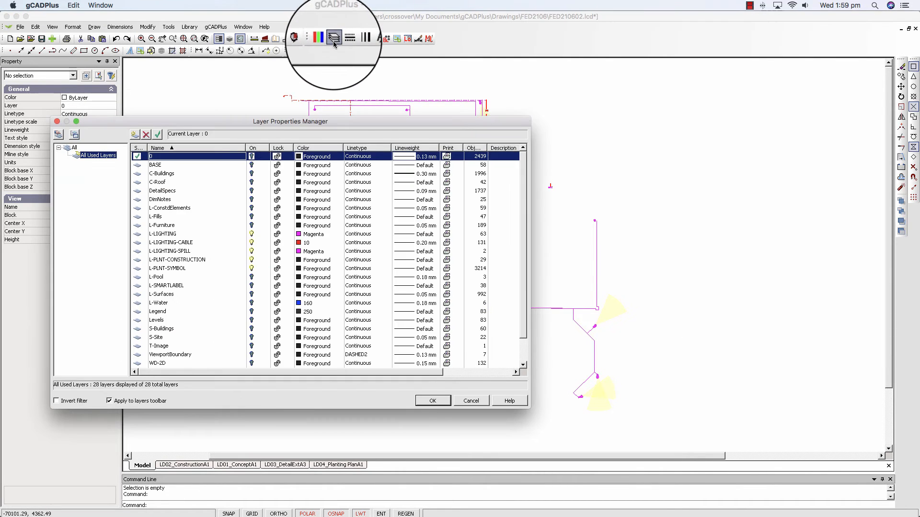
left_click(75, 134)
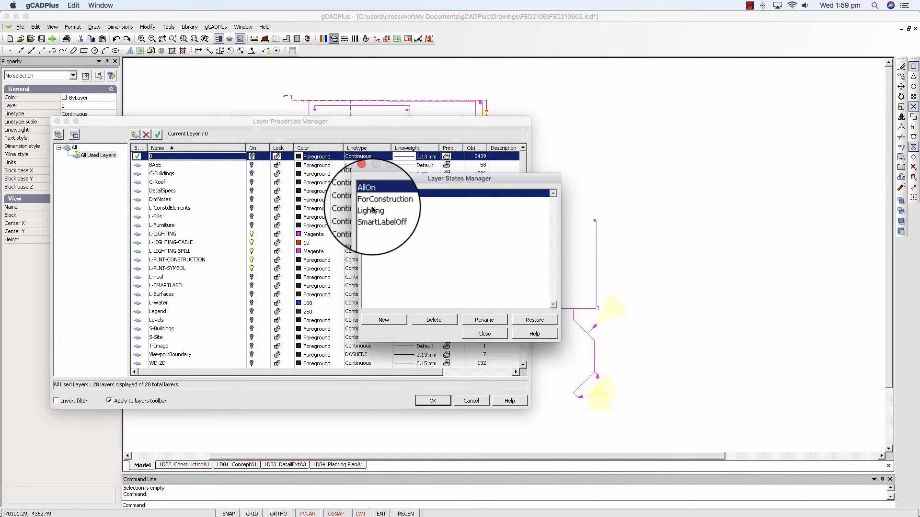
left_click(535, 320)
left_click(435, 401)
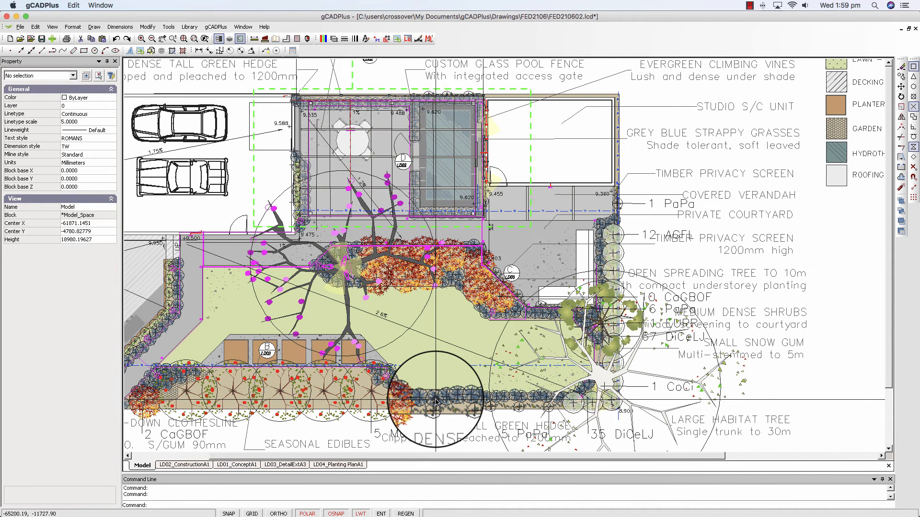
Step: Turn off the L-Furniture layer and apply the change to the full landscape plan
scroll(439, 398, "down", 1)
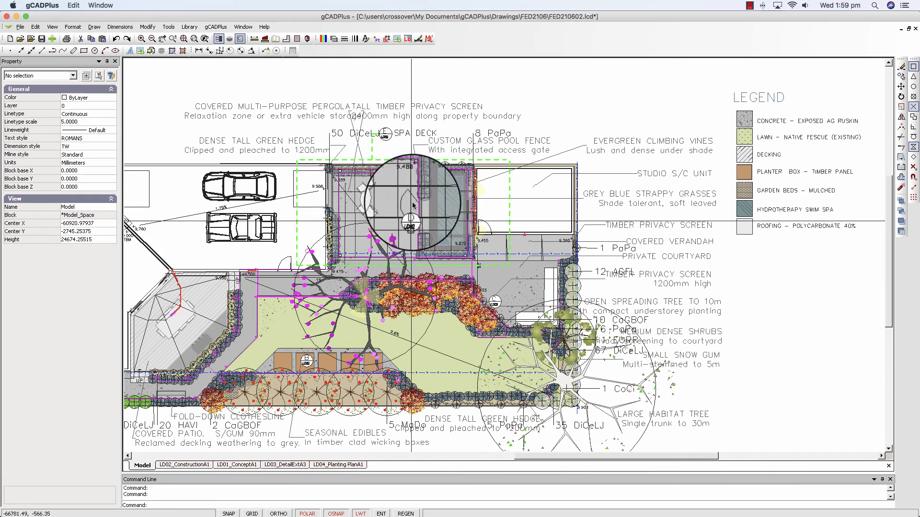
left_click(333, 39)
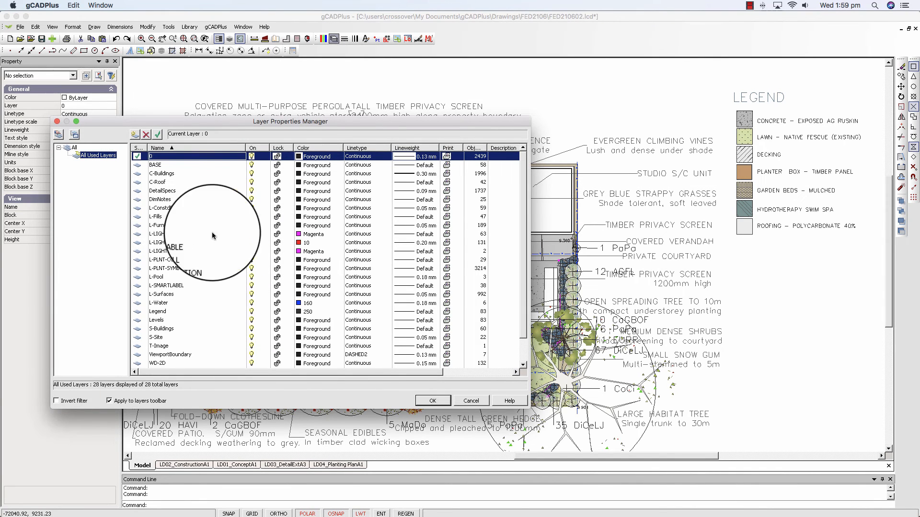
left_click(251, 225)
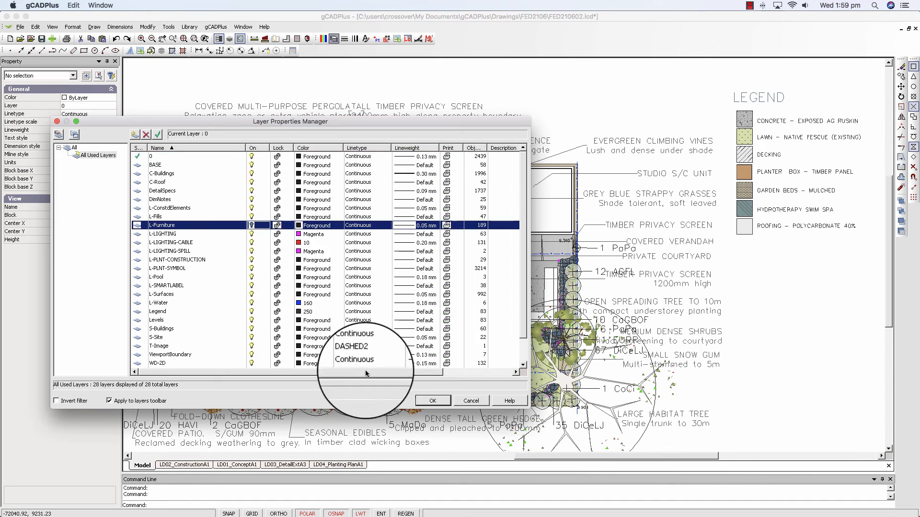
left_click(431, 401)
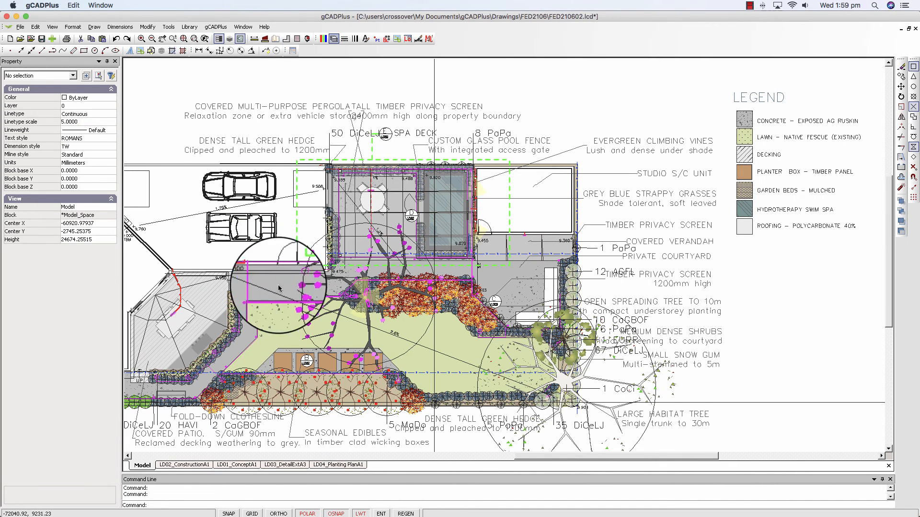